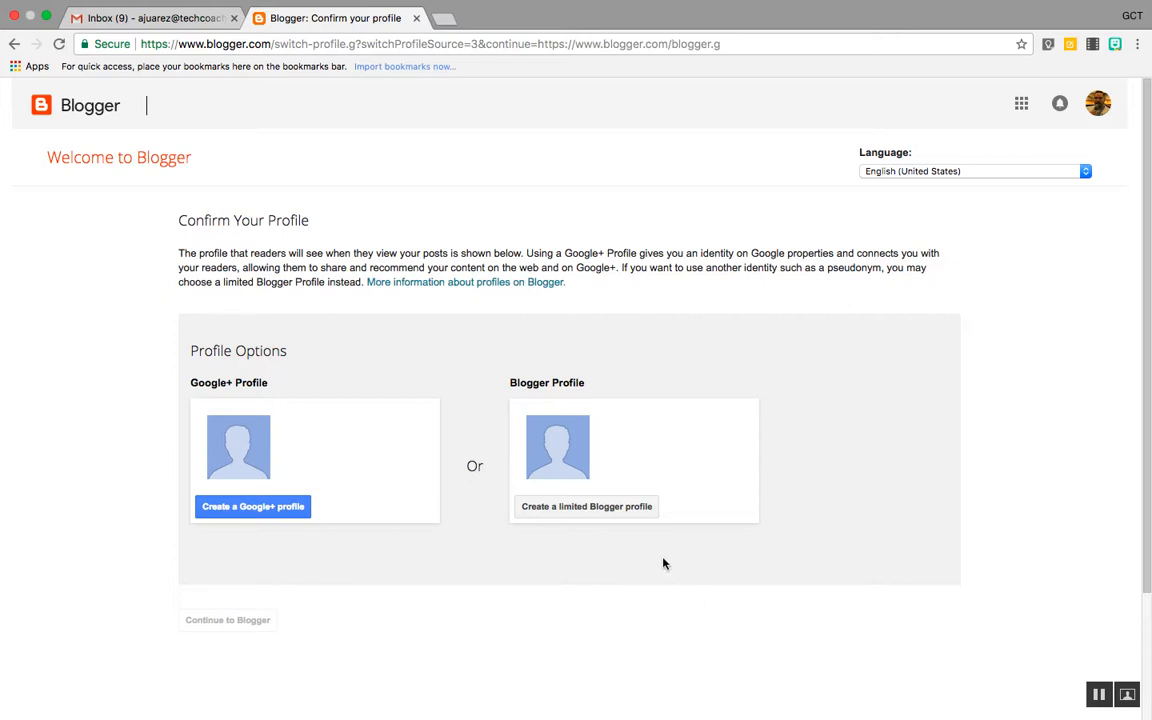
Create a limited Blogger profile with the display name "Lionel Messi" and continue to Blogger.
left_click(598, 508)
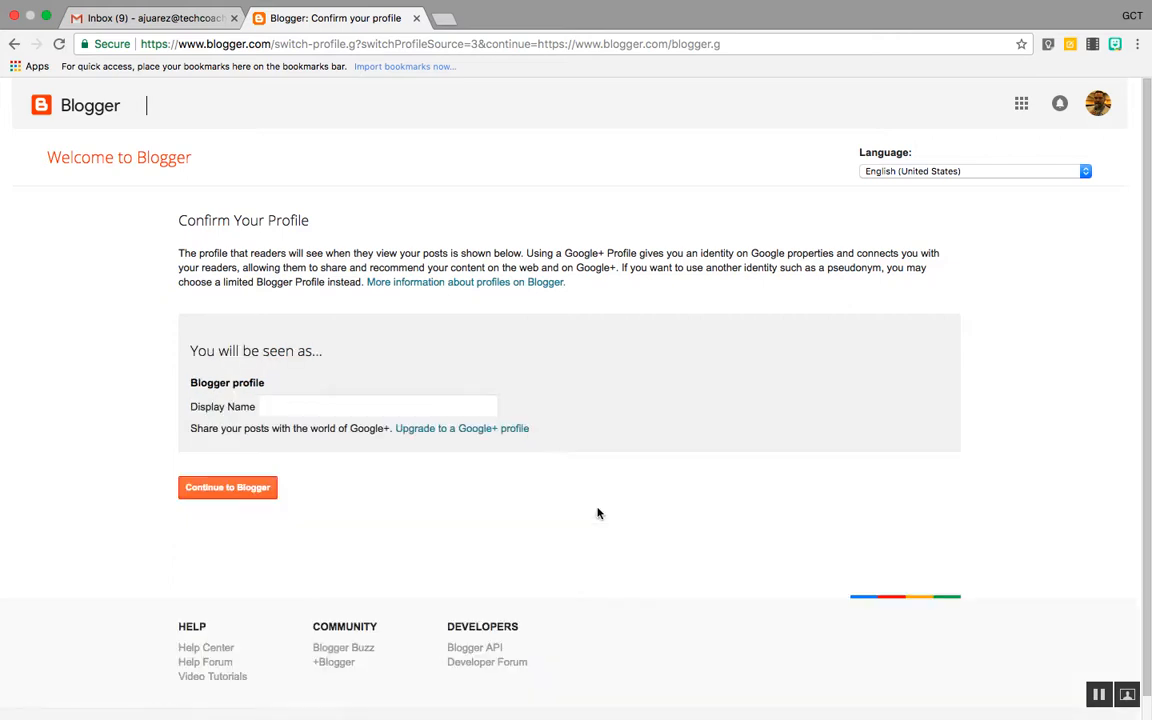
left_click(311, 406)
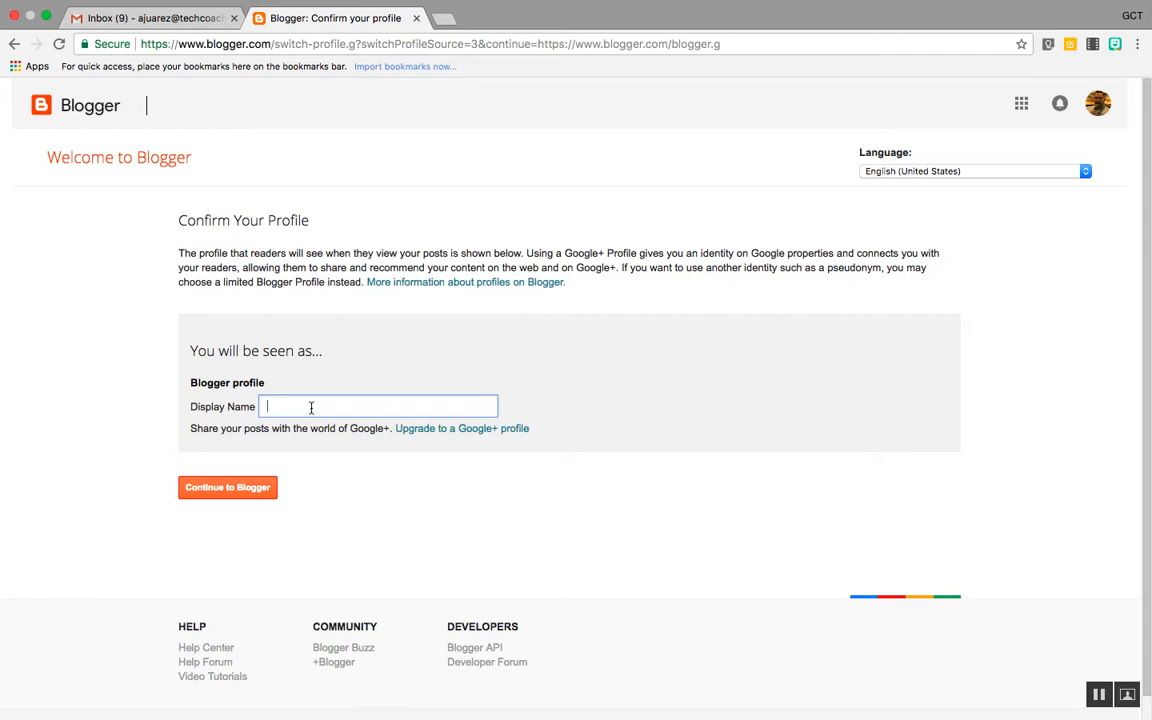
type("Lionel Messi")
left_click(190, 490)
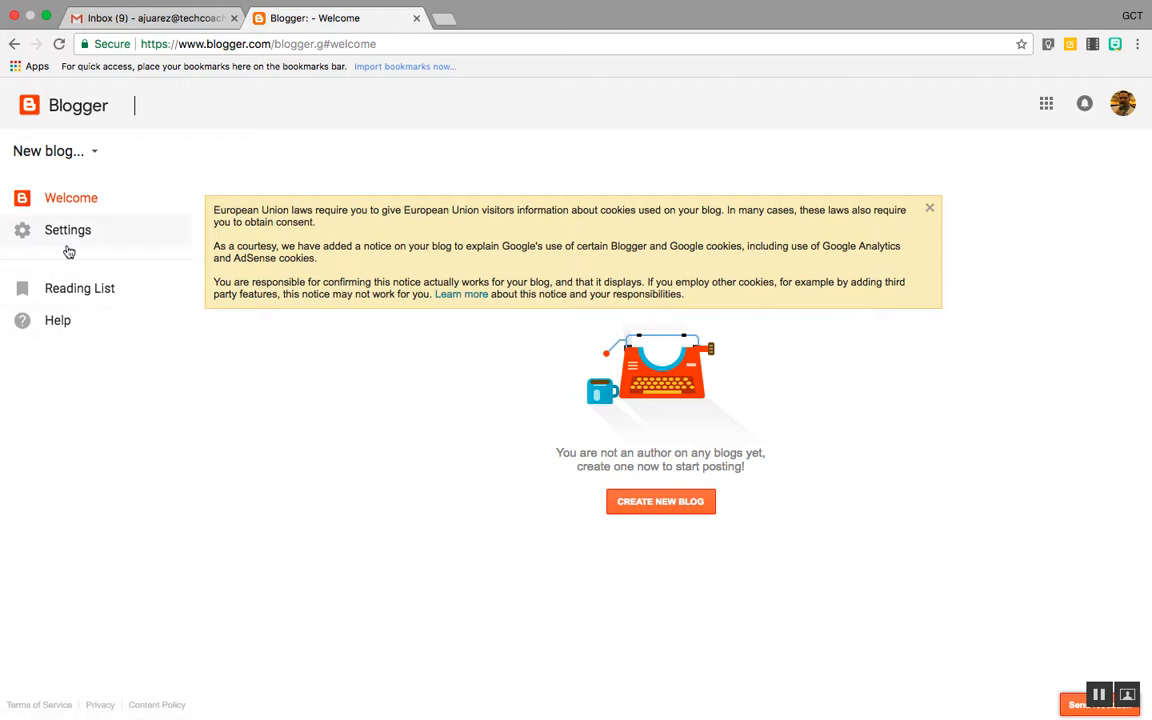
Start a new blog titled "Napoleon's Diary" with the address napoleonsdiary.blogspot.com.
left_click(684, 507)
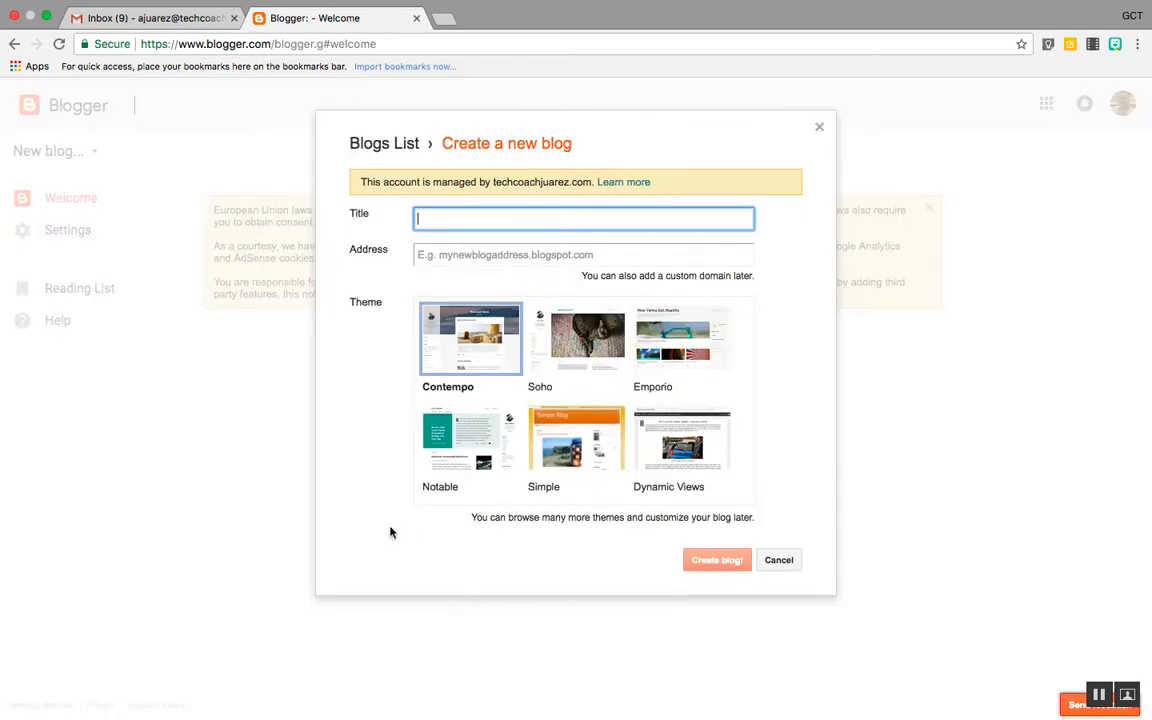
type("Napoleon's Diary")
left_click(490, 251)
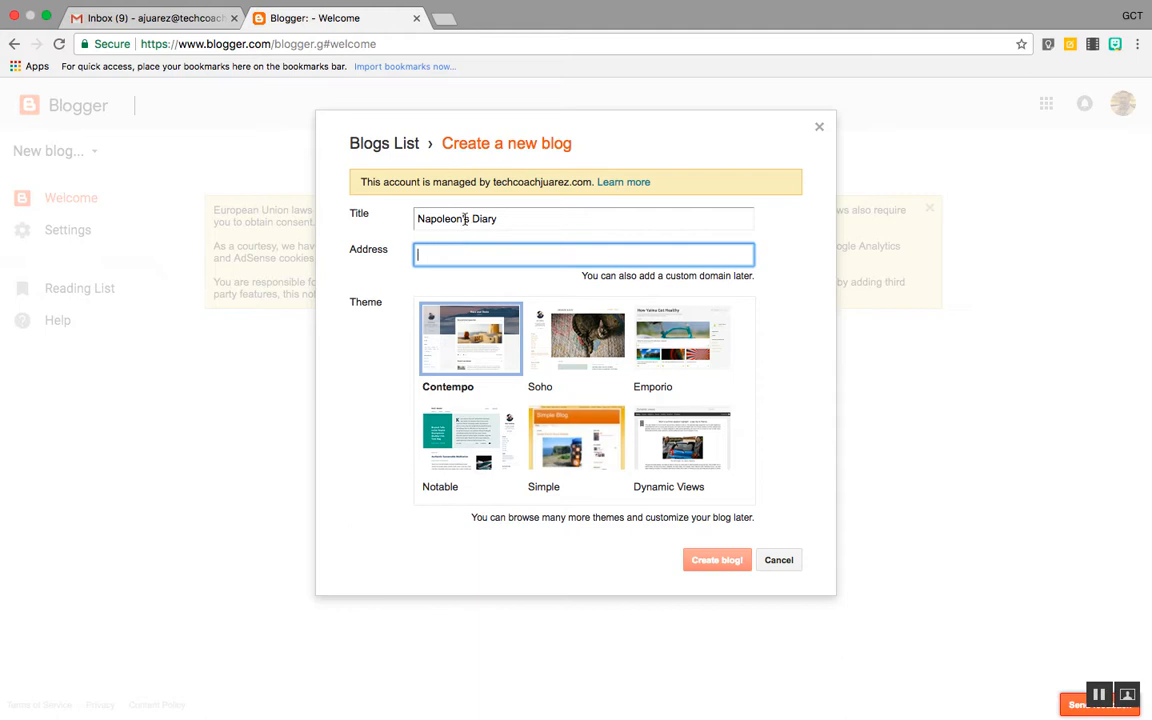
type("napoleoan")
key("BackSpace")
key("BackSpace")
key("BackSpace")
type("on")
key("BackSpace")
key("BackSpace")
type("on")
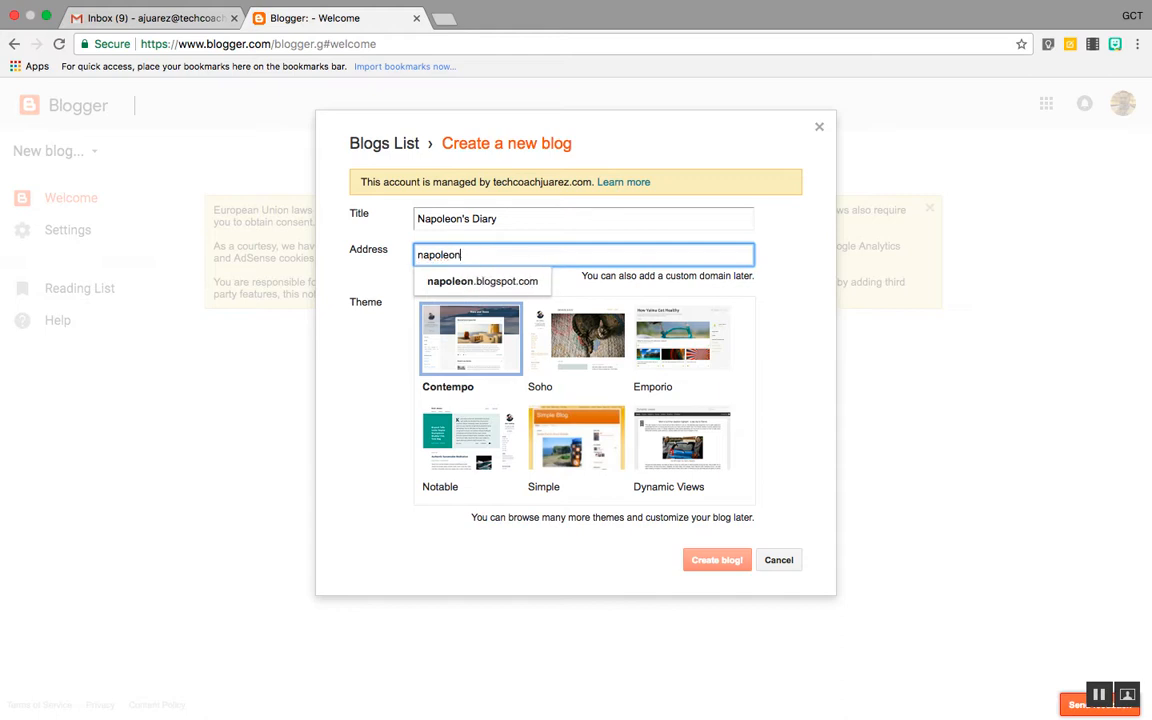
type("sdiary")
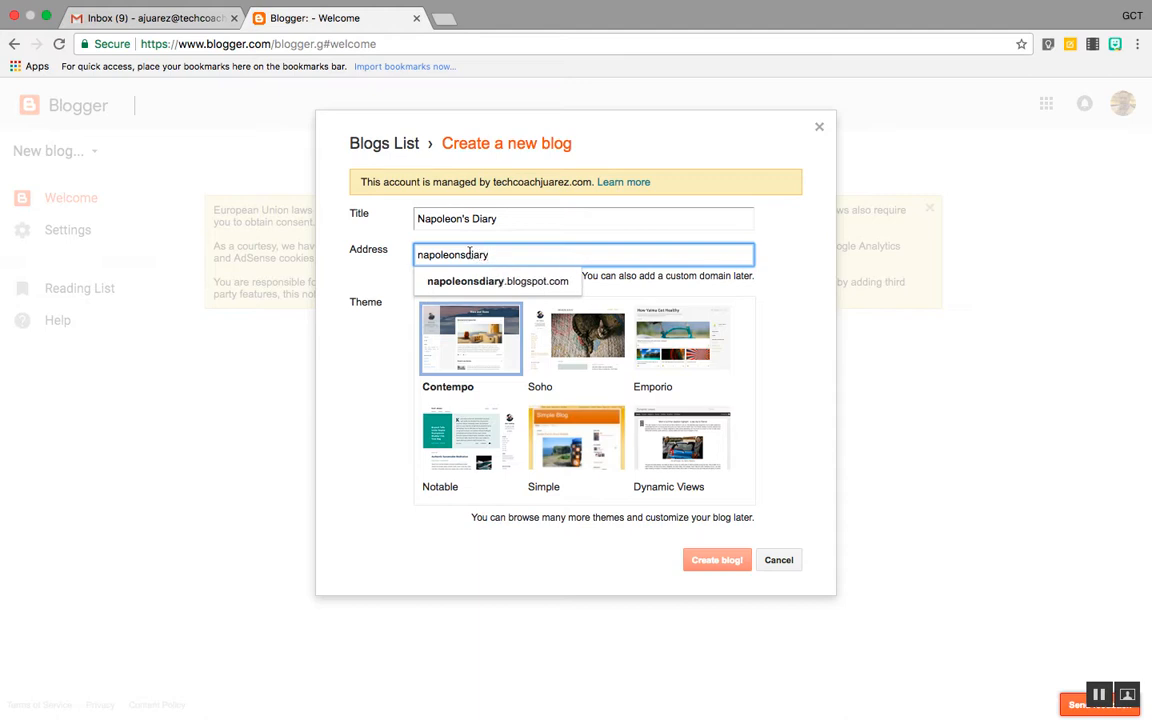
left_click(469, 285)
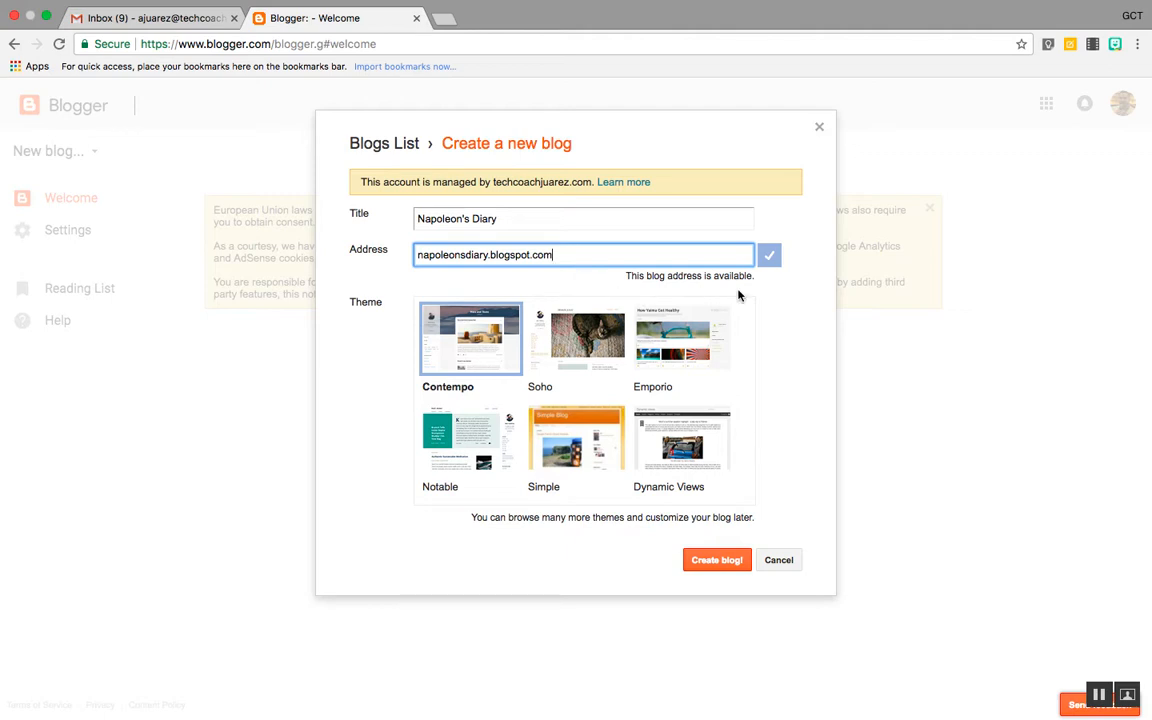
Create the blog from the entered details and decline the offer to find a domain name.
left_click(716, 566)
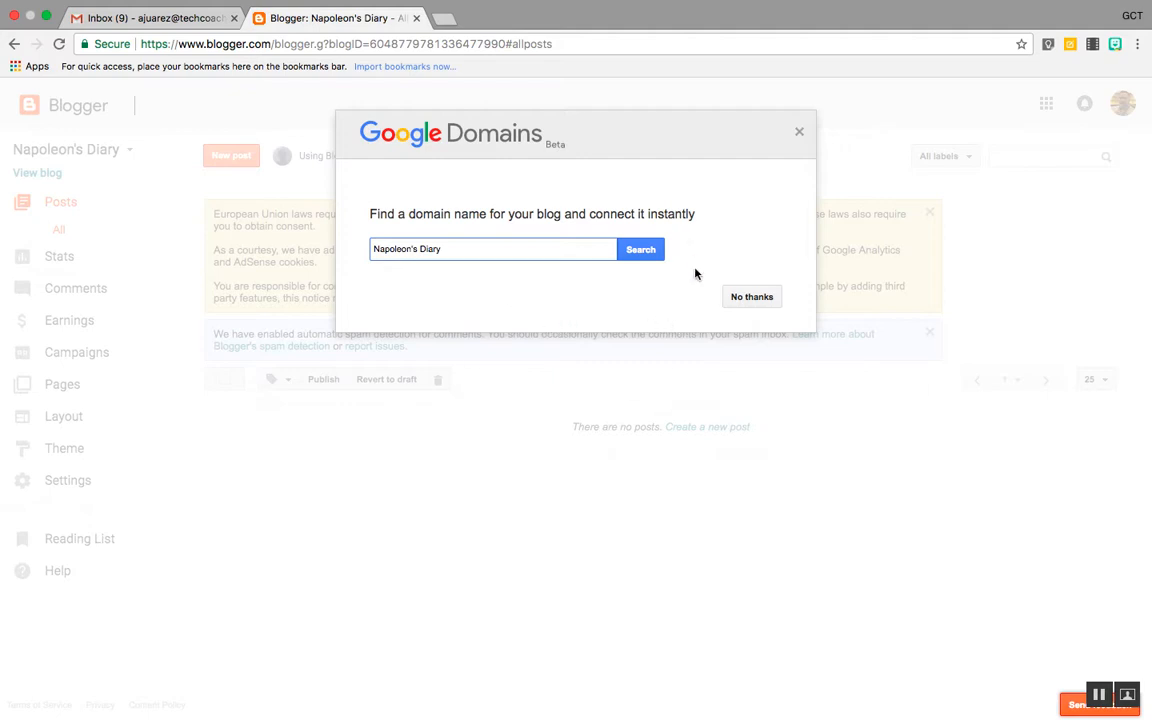
left_click(740, 296)
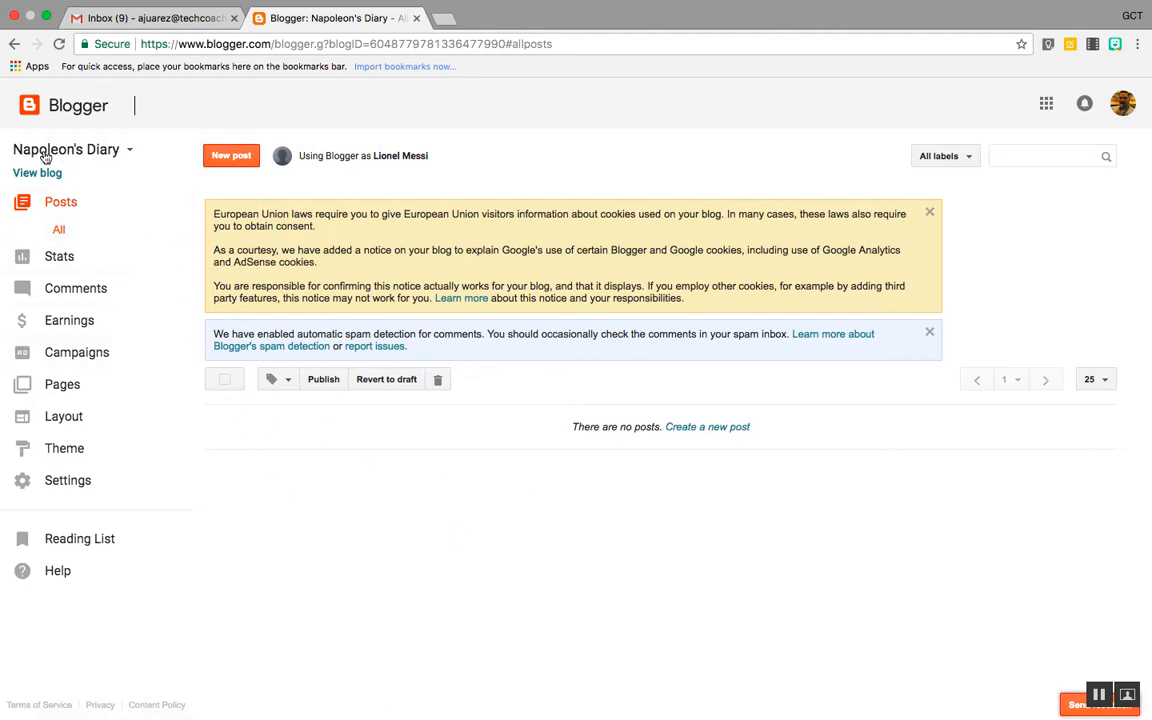
left_click(131, 153)
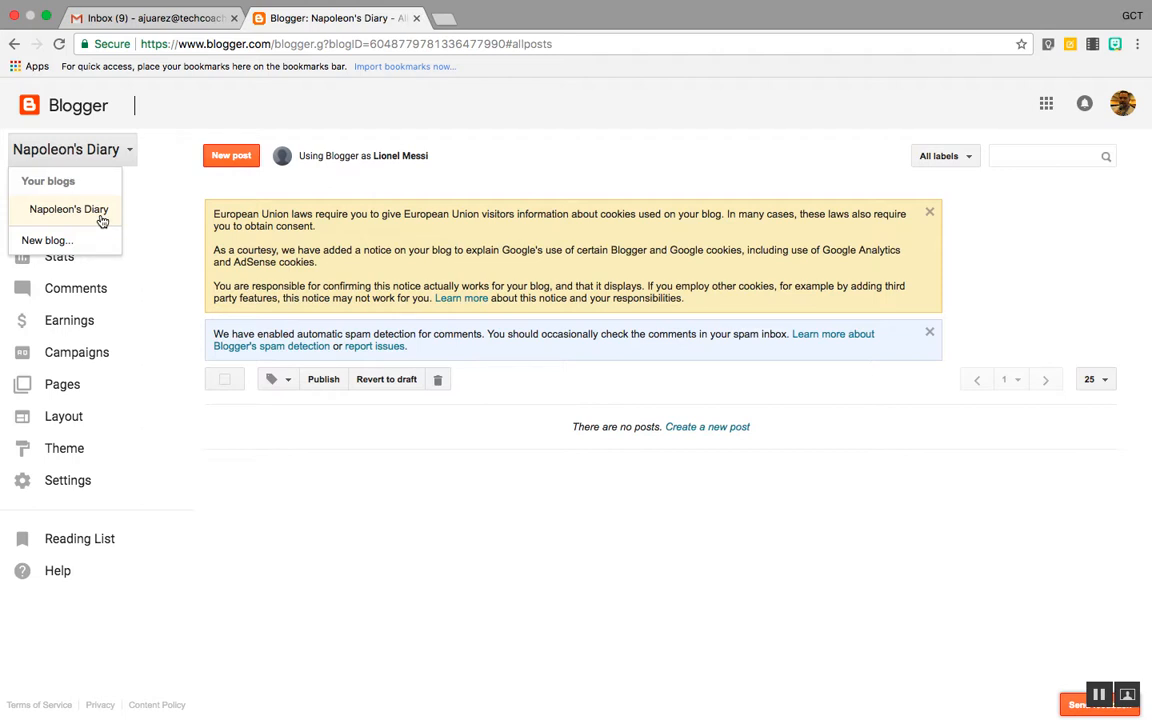
left_click(166, 181)
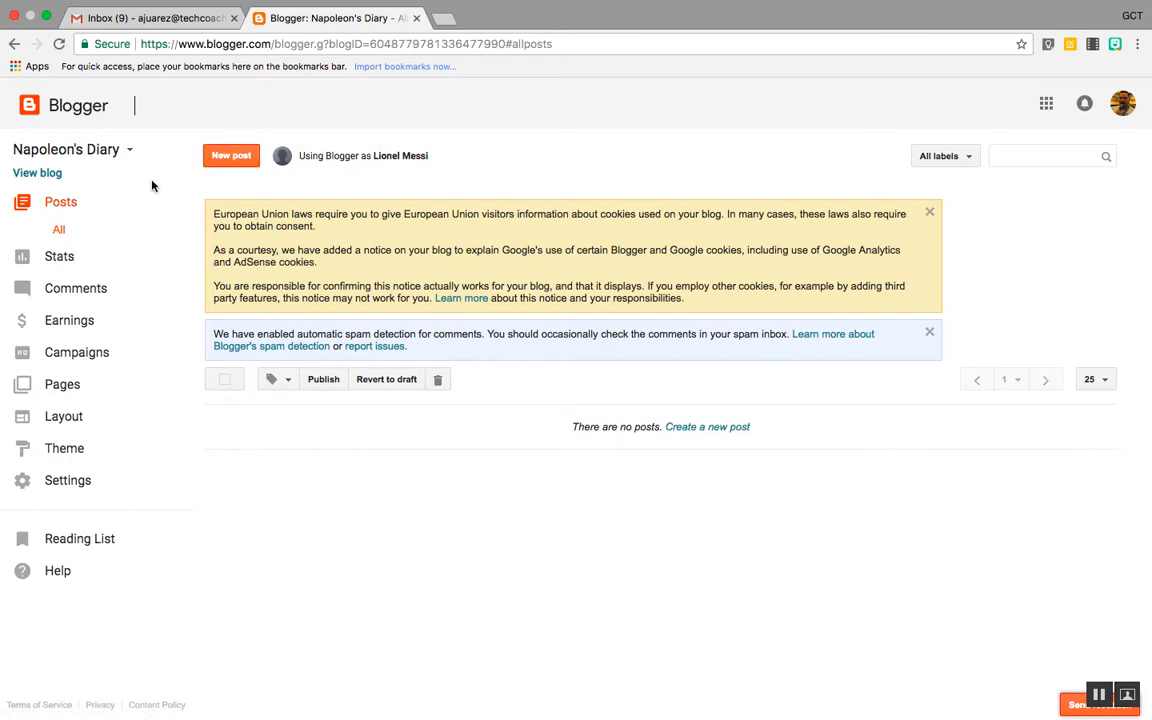
Start a new blog post titled "First Day of Military Training".
left_click(229, 156)
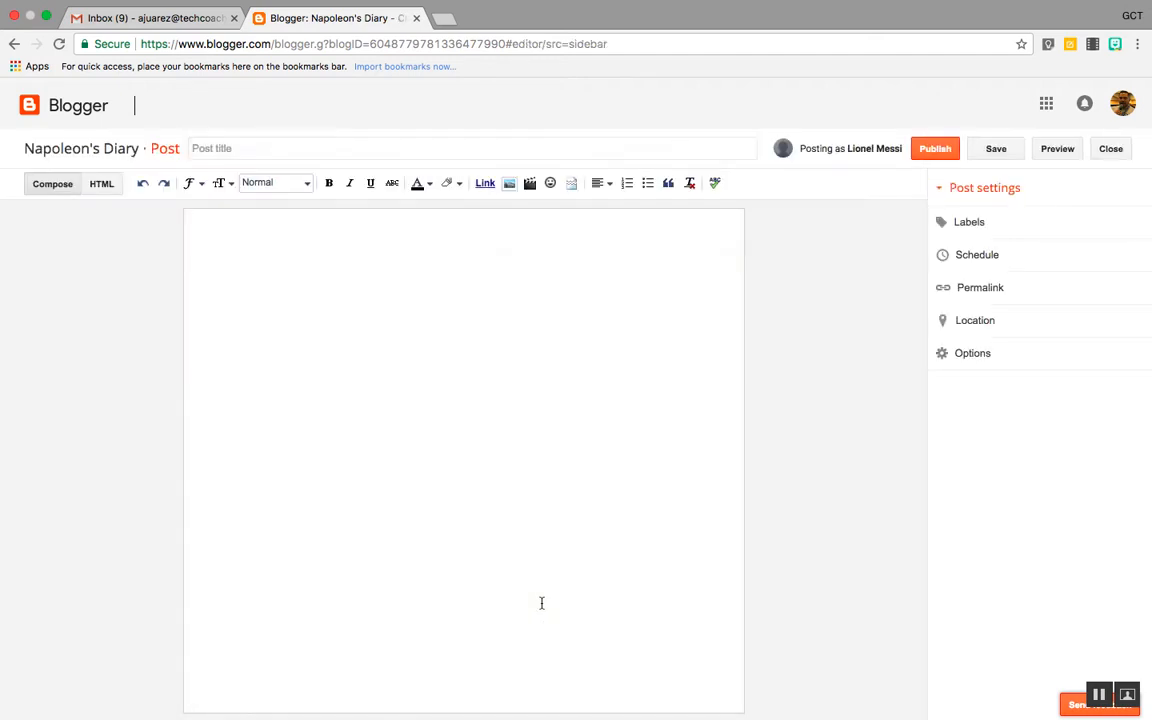
left_click(230, 150)
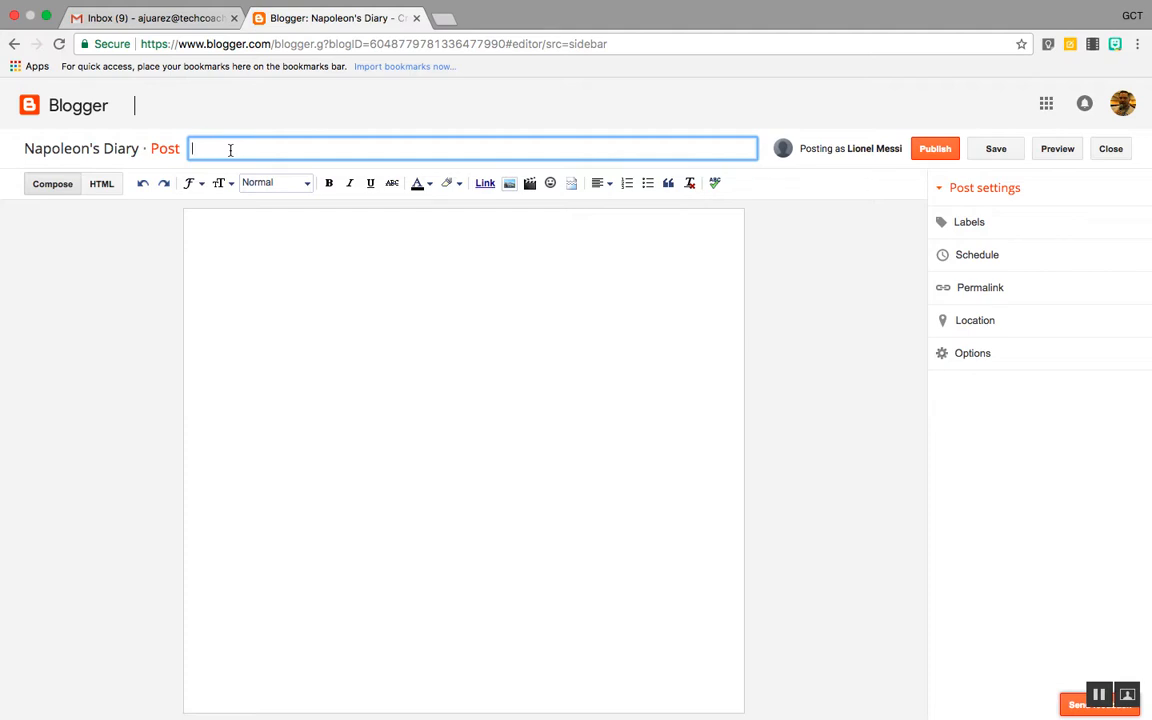
type("First Day of Military Training")
Write "You would type your diary entry here." as the body text of the post.
left_click(232, 232)
key("Return")
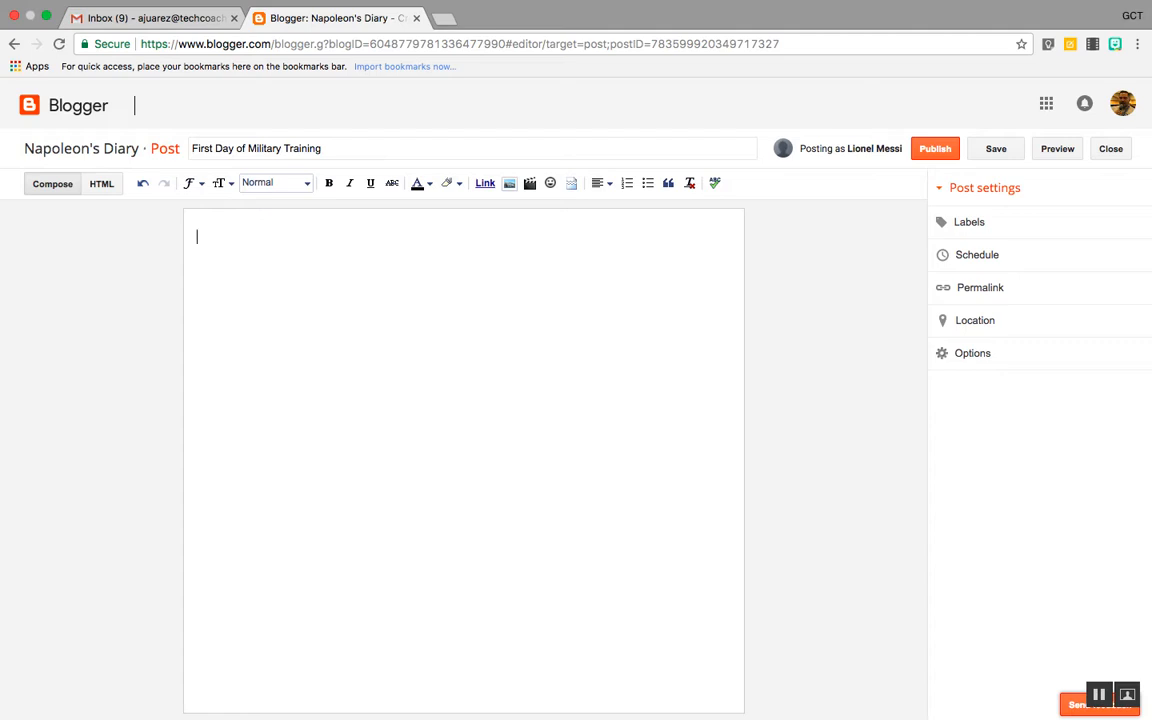
type("You would type your diary")
key("BackSpace")
key("BackSpace")
type("ry entry here.")
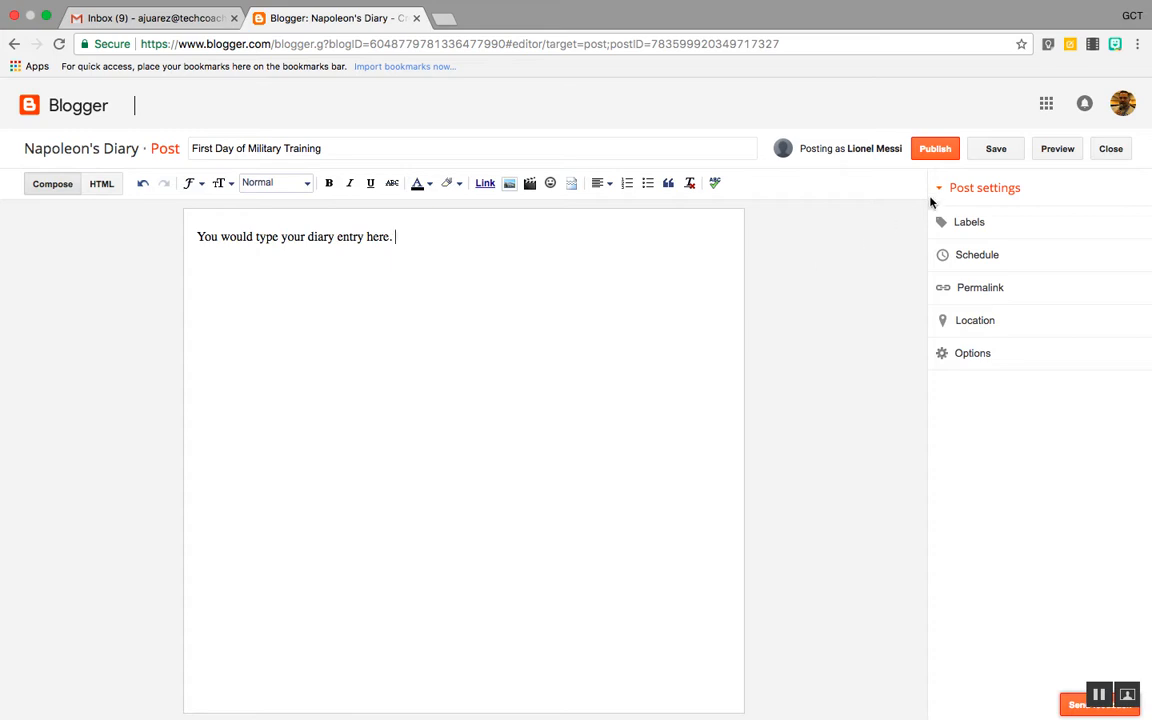
Preview the diary post, close the preview, and save and publish the post.
left_click(1057, 149)
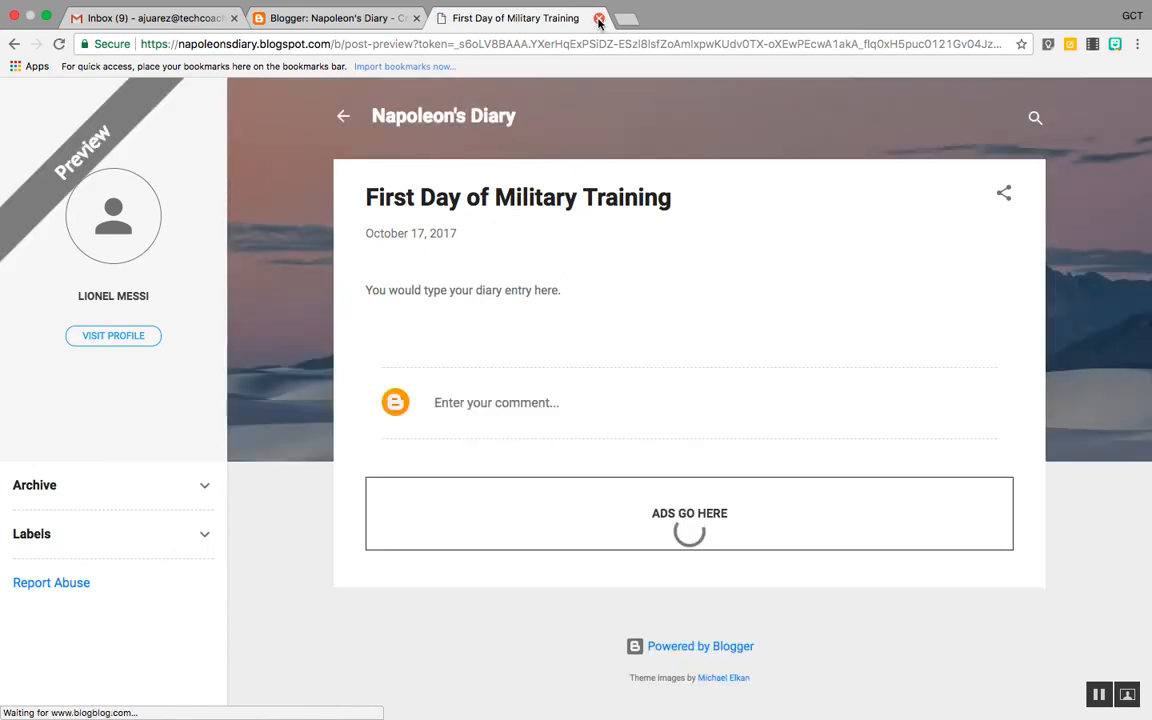
left_click(599, 18)
left_click(988, 155)
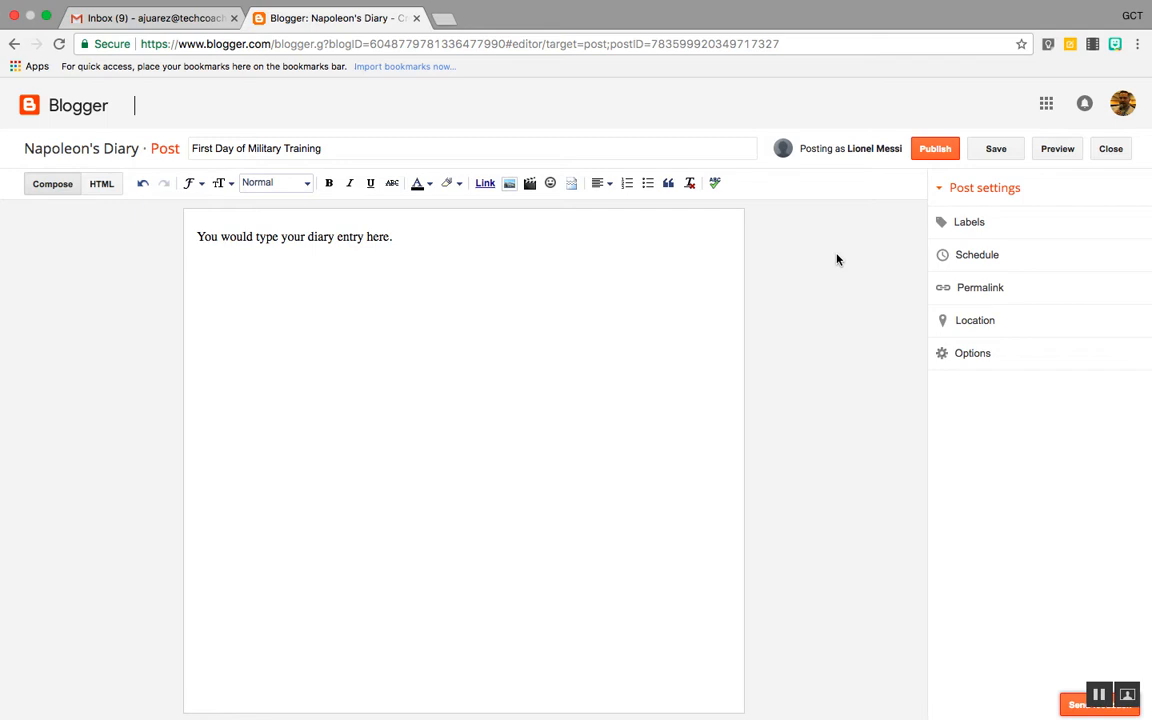
left_click(936, 153)
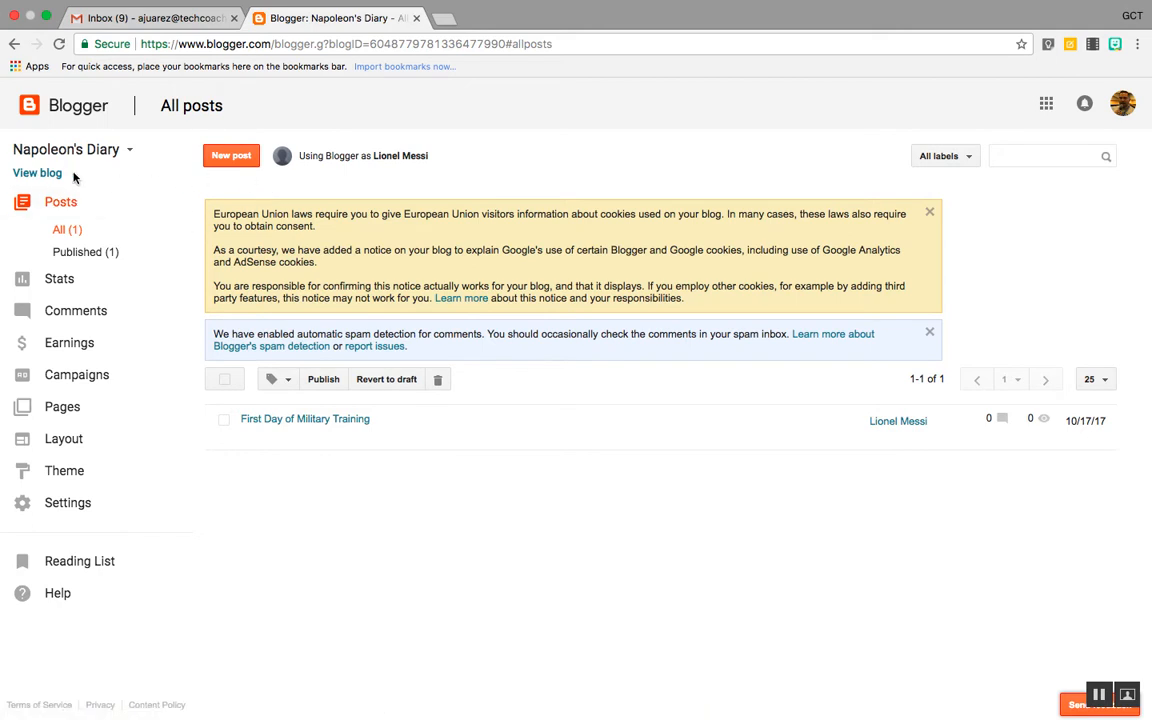
View the live blog and copy its full web address.
left_click(37, 173)
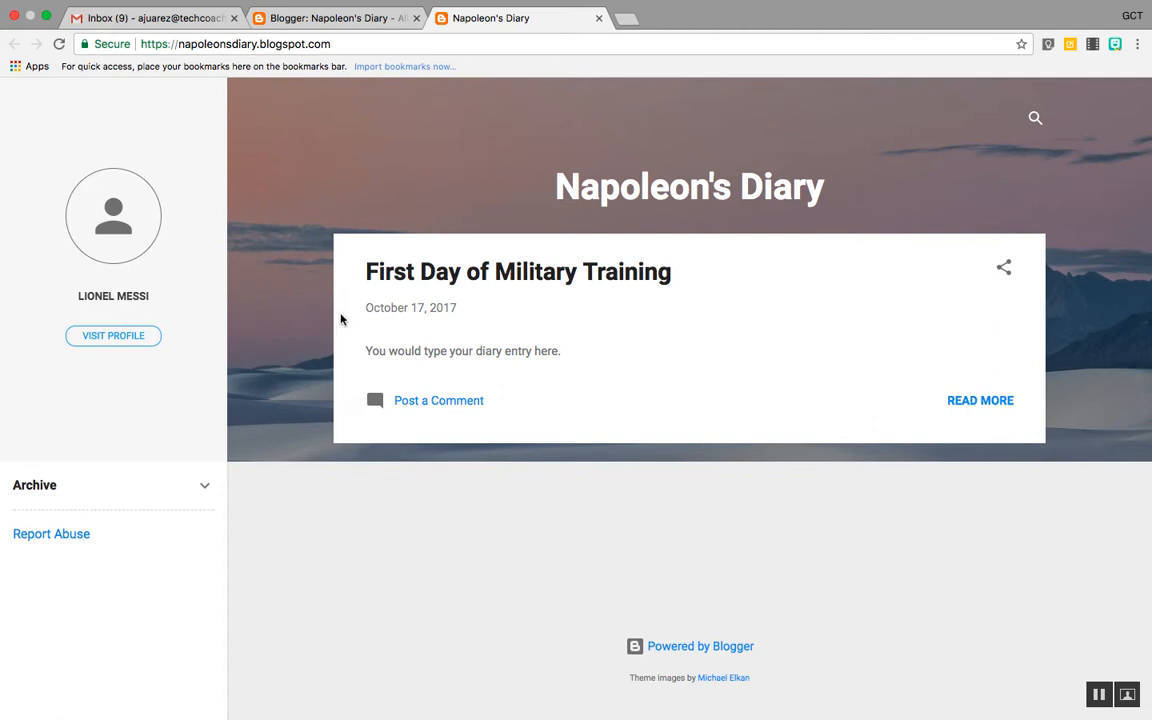
left_click_drag(337, 44, 150, 60)
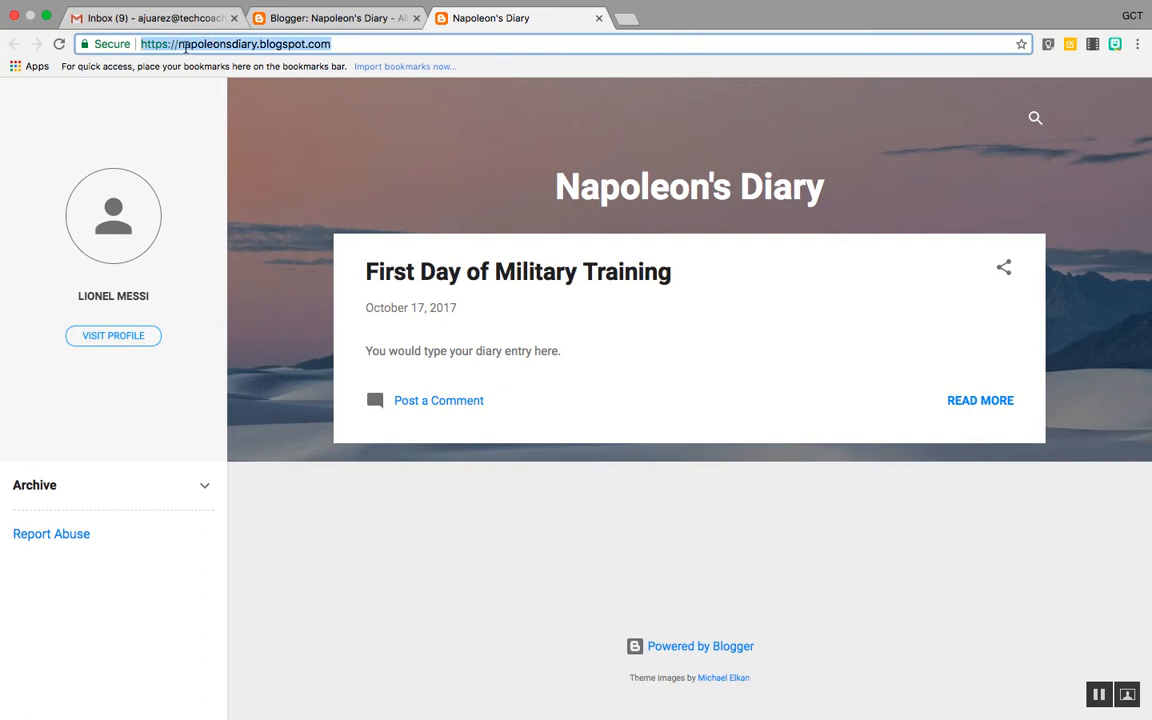
right_click(186, 47)
left_click(214, 69)
Open Google Docs at docs.google.com in a new browser tab.
left_click(625, 18)
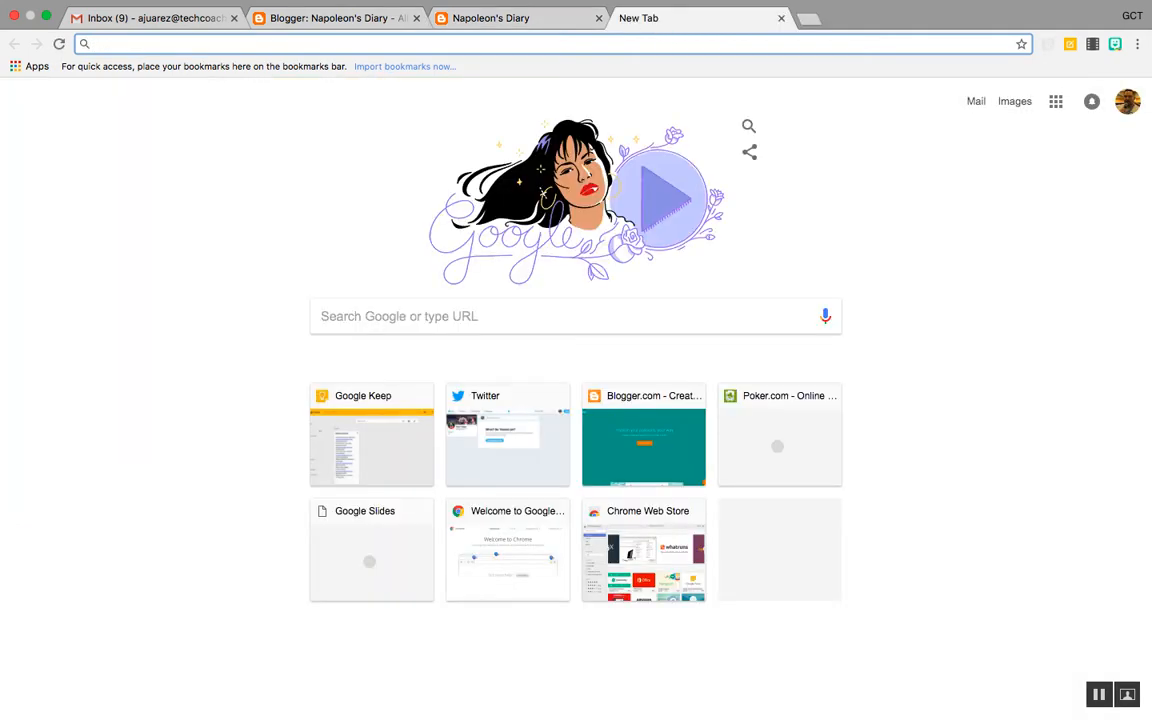
type("docs.gog")
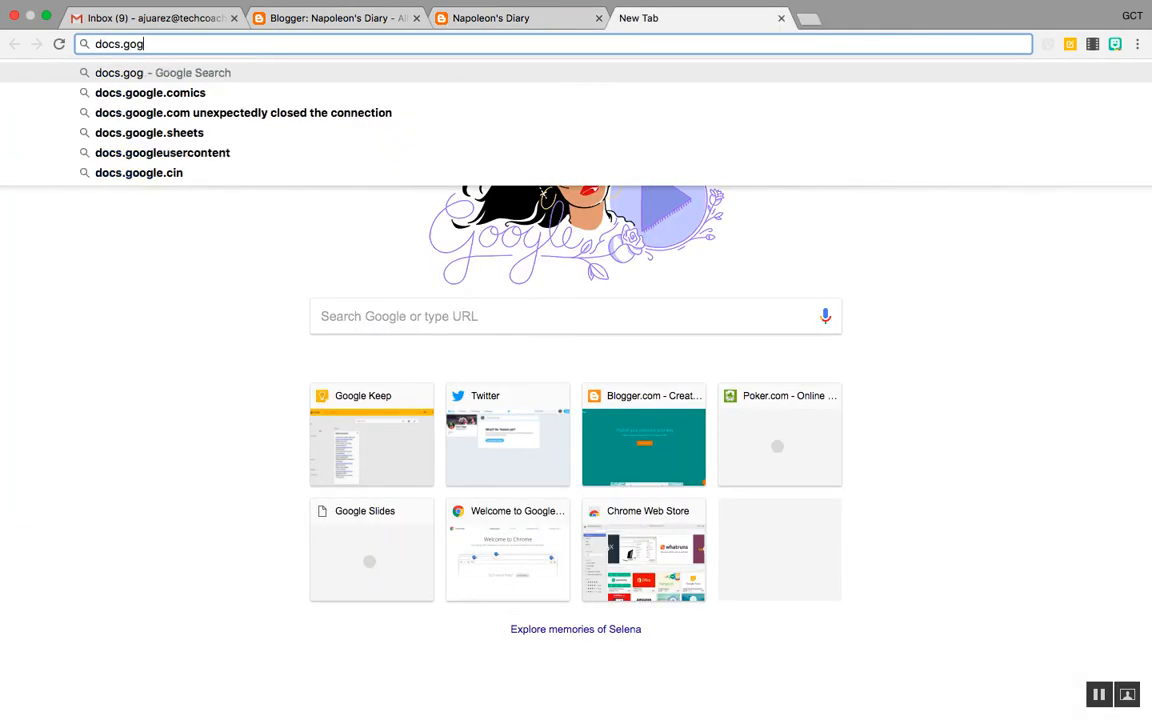
key("BackSpace")
key("BackSpace")
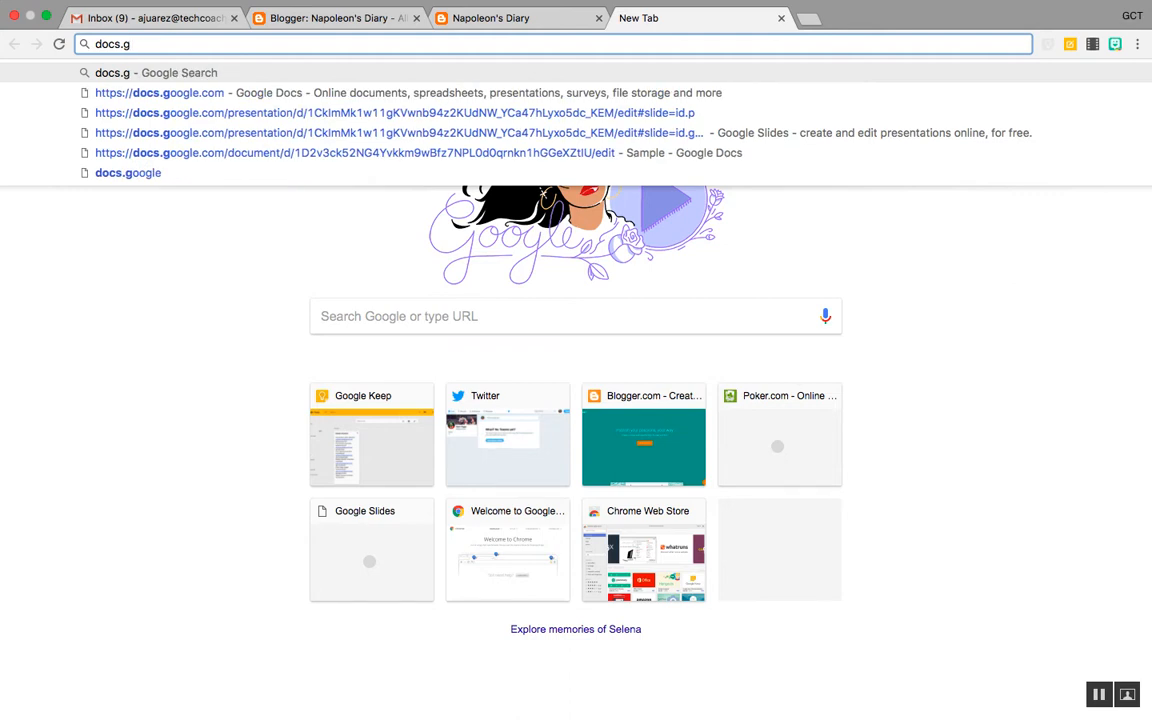
type("og")
key("BackSpace")
type("ogle.com")
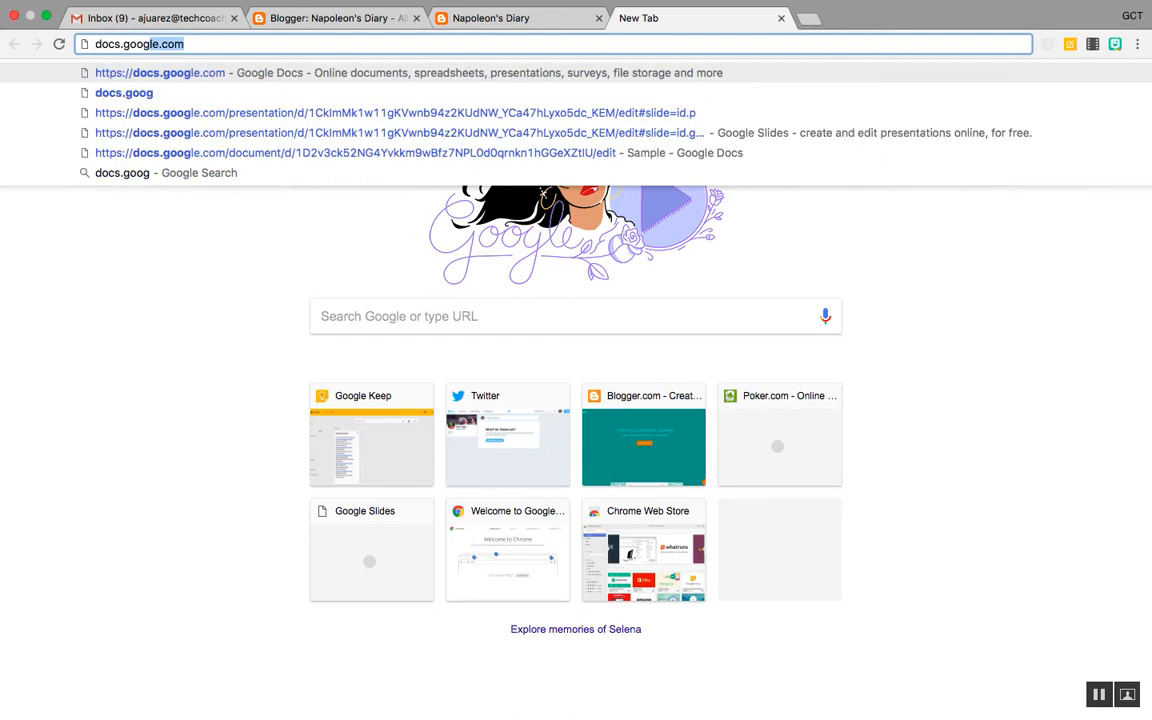
key("Return")
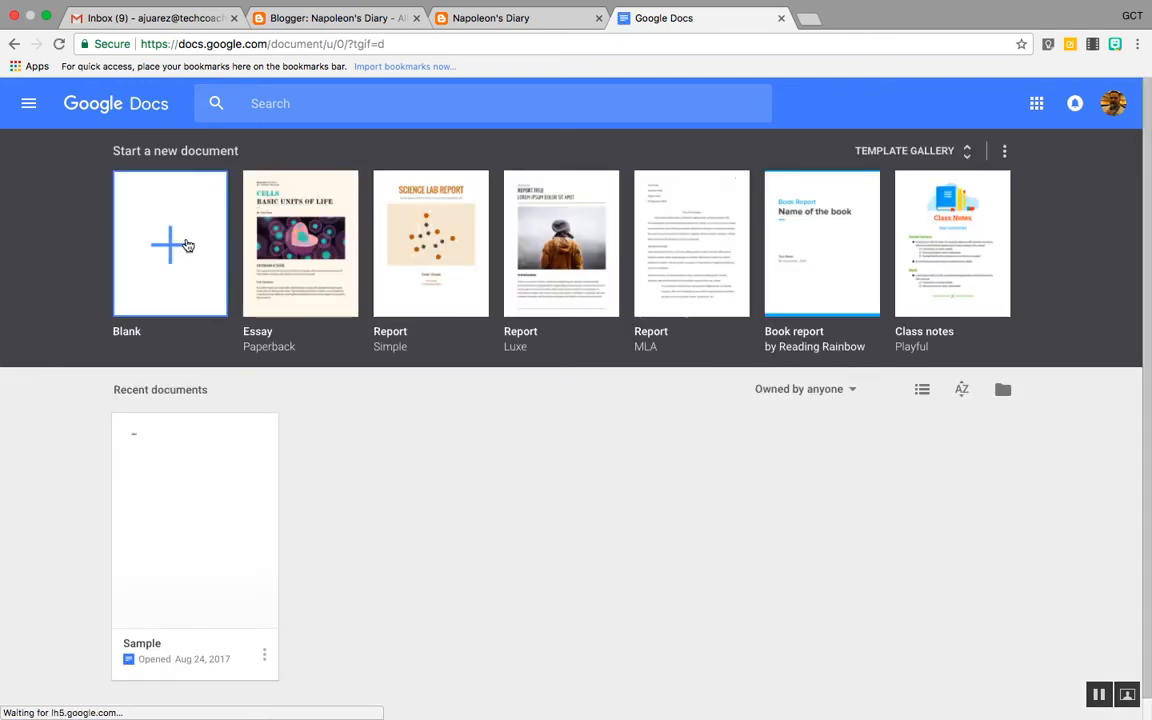
Create a blank document and paste the copied blog address into its body.
left_click(178, 250)
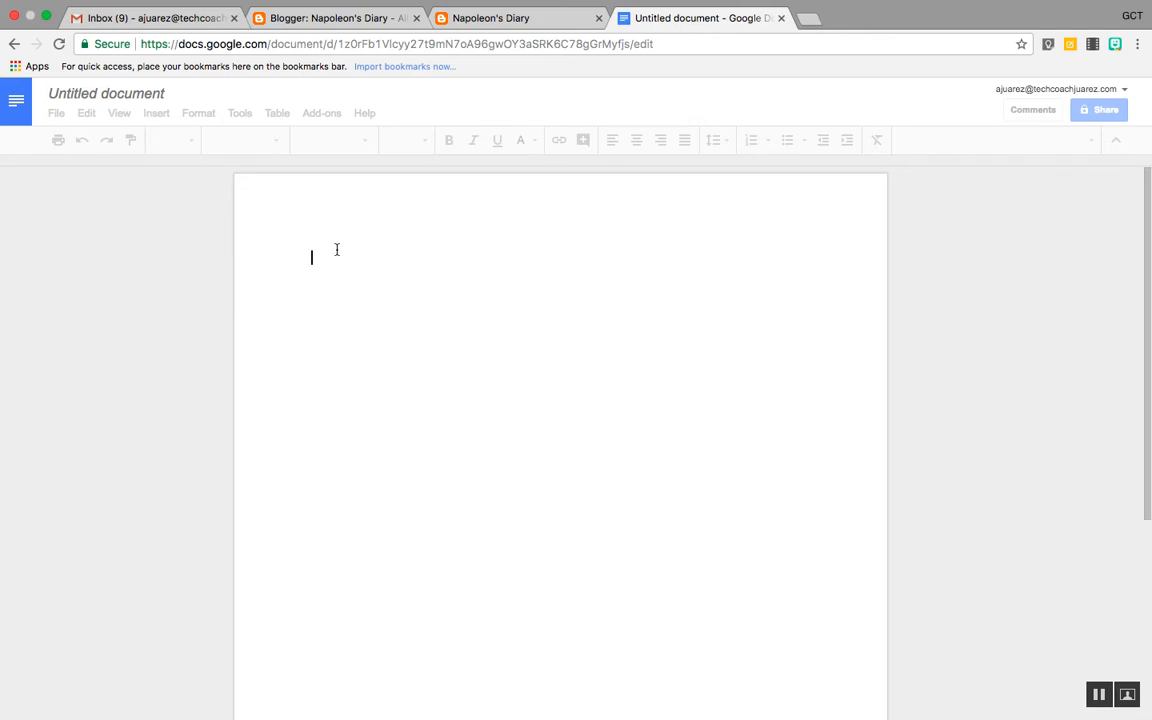
right_click(336, 249)
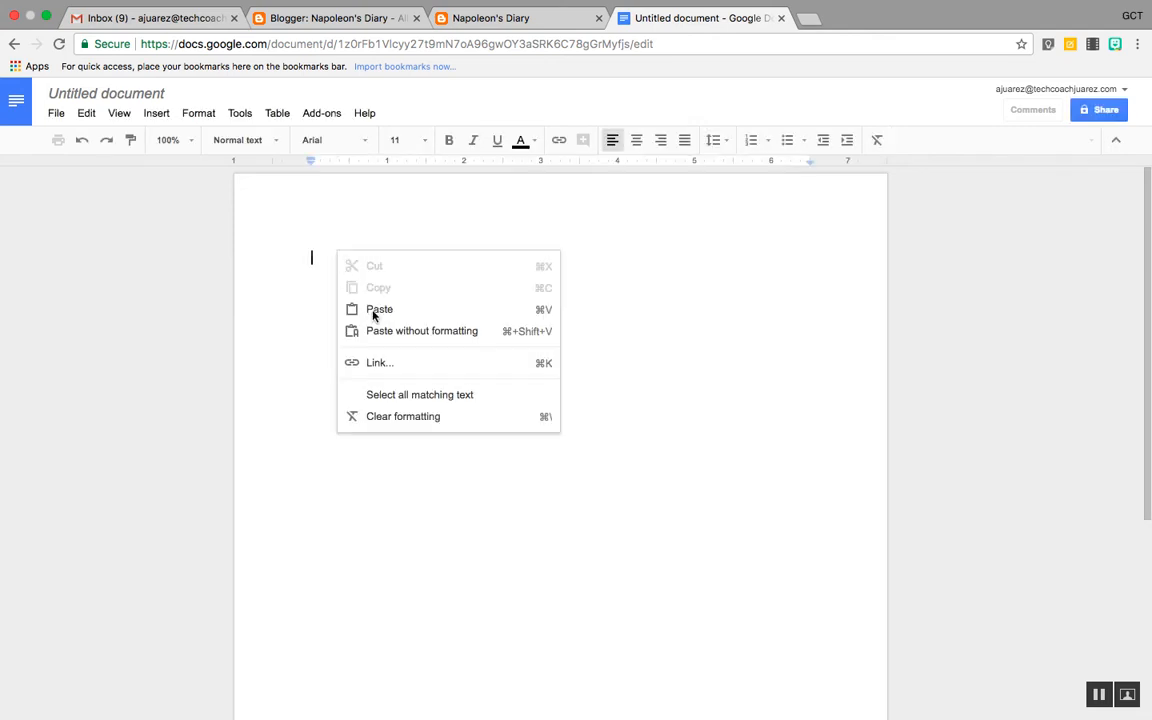
left_click(429, 312)
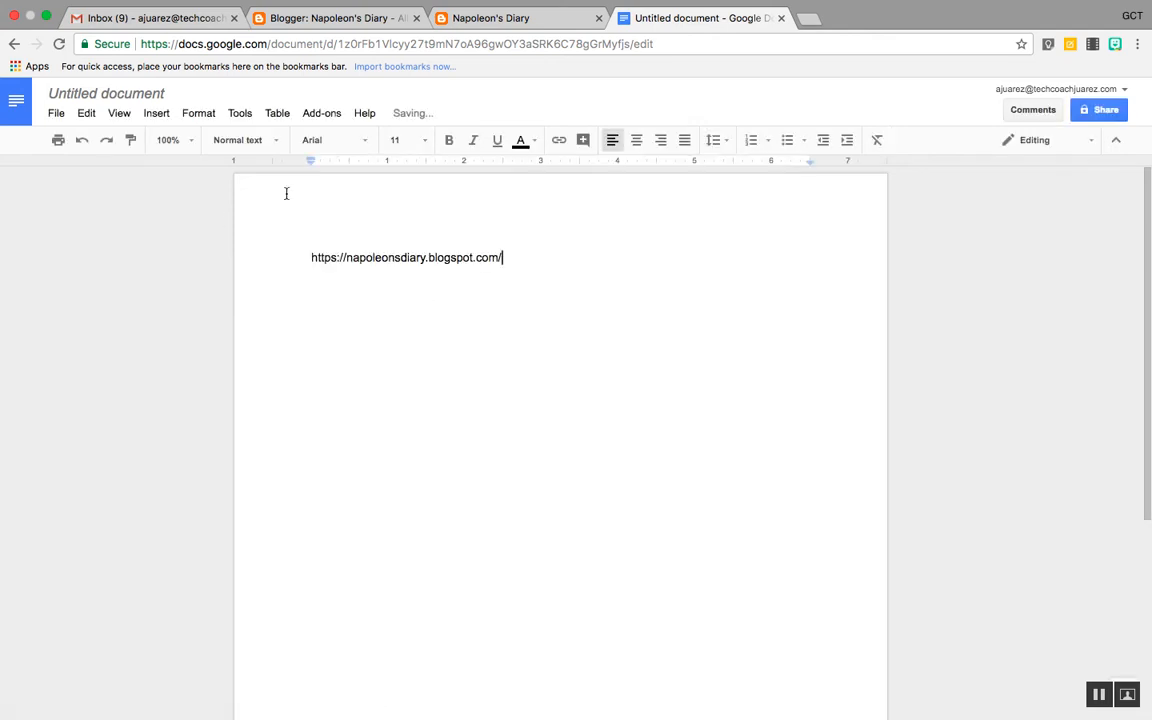
Rename the document as "Napoleon's Diary".
left_click(122, 93)
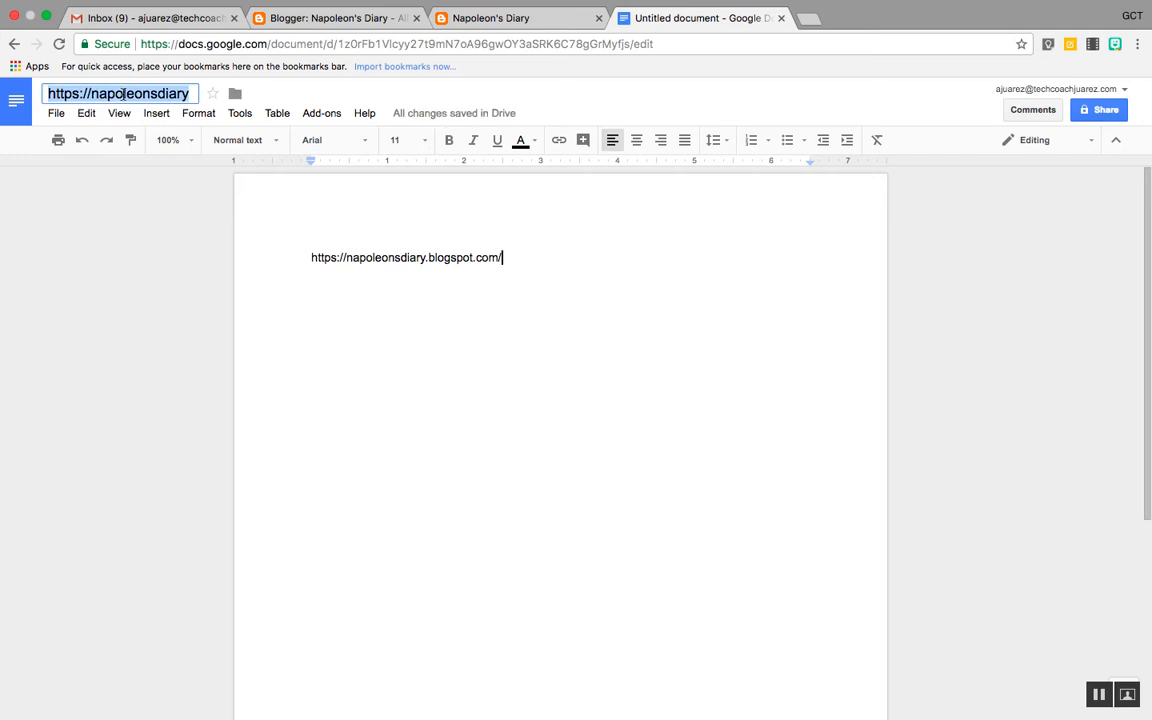
key("BackSpace")
type("Napoleon's Dia")
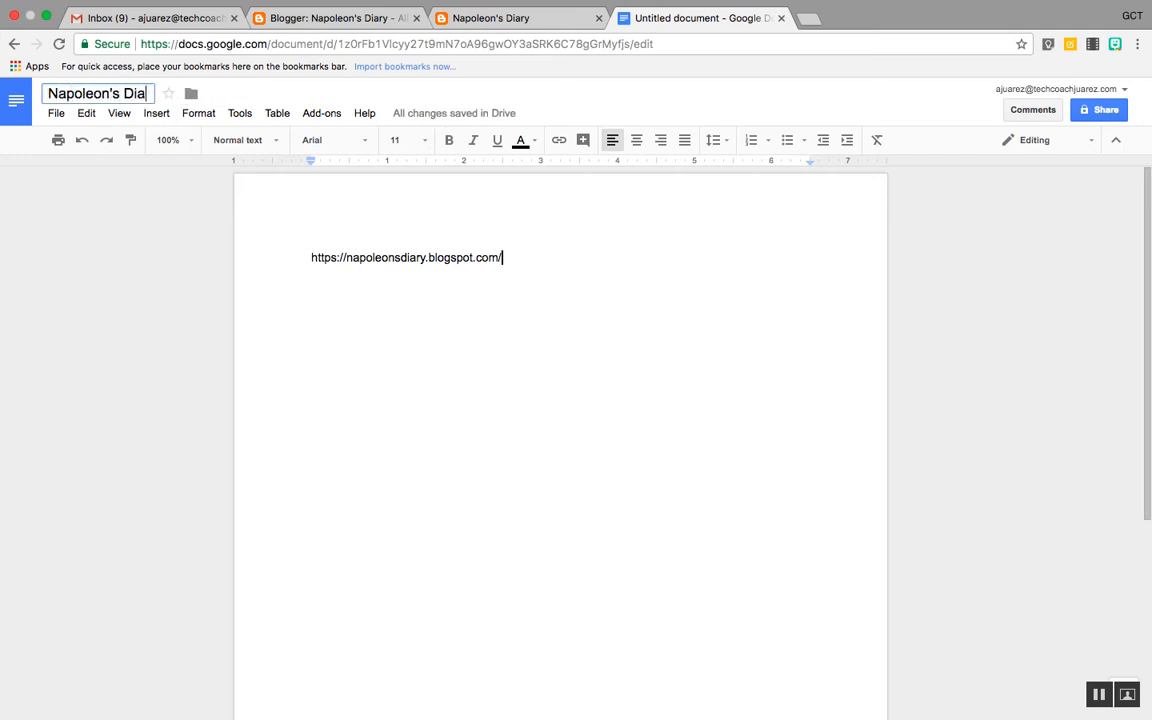
type("ry")
key("Return")
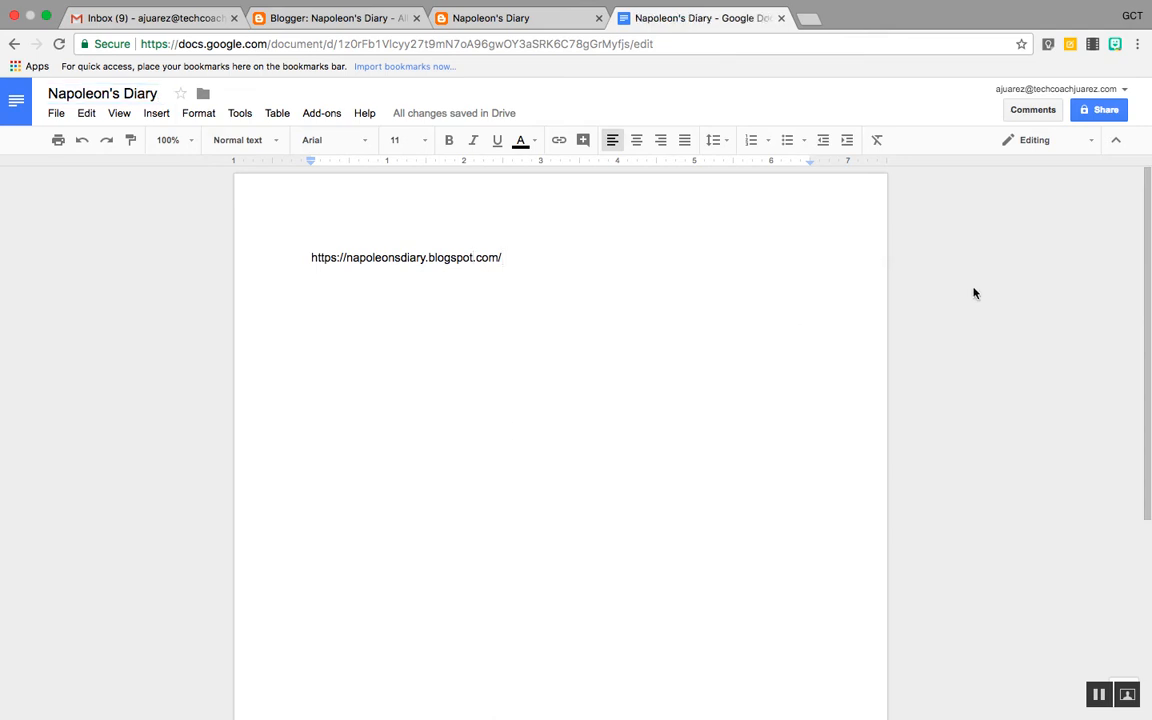